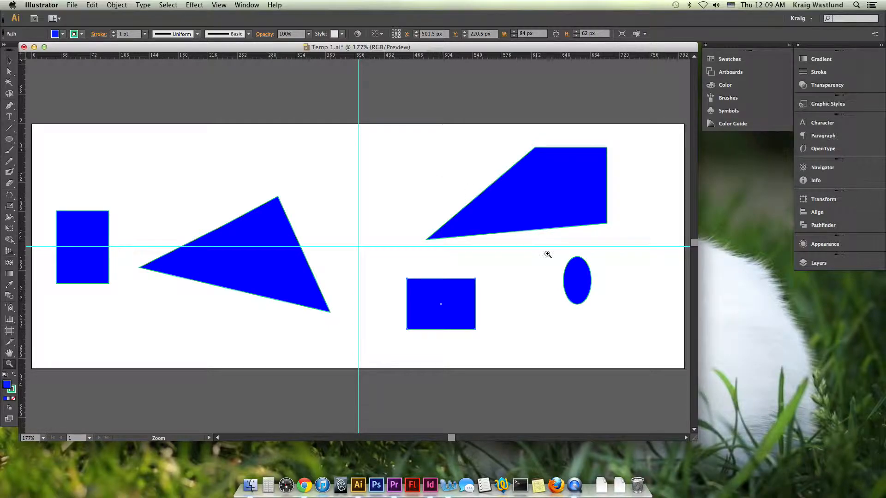
- Enlarge the document window downward and activate the Pen tool
drag(694, 438, 698, 464)
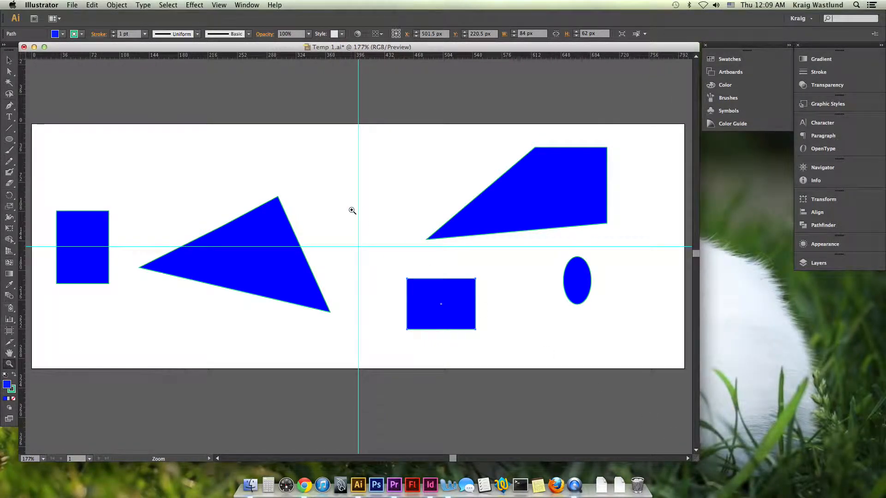
key(p)
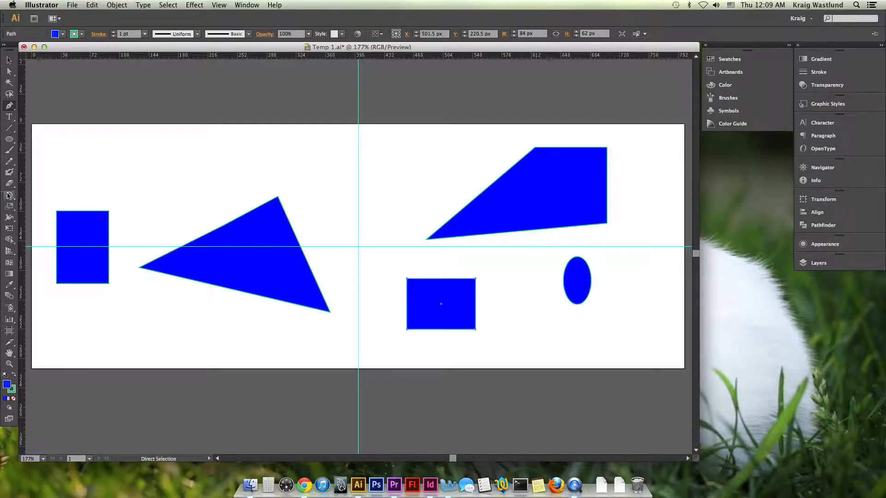
click(10, 108)
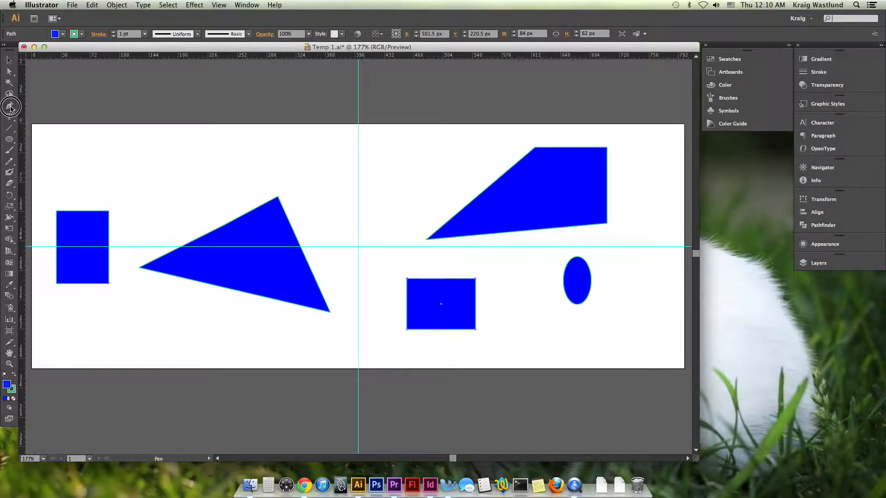
drag(10, 108, 54, 106)
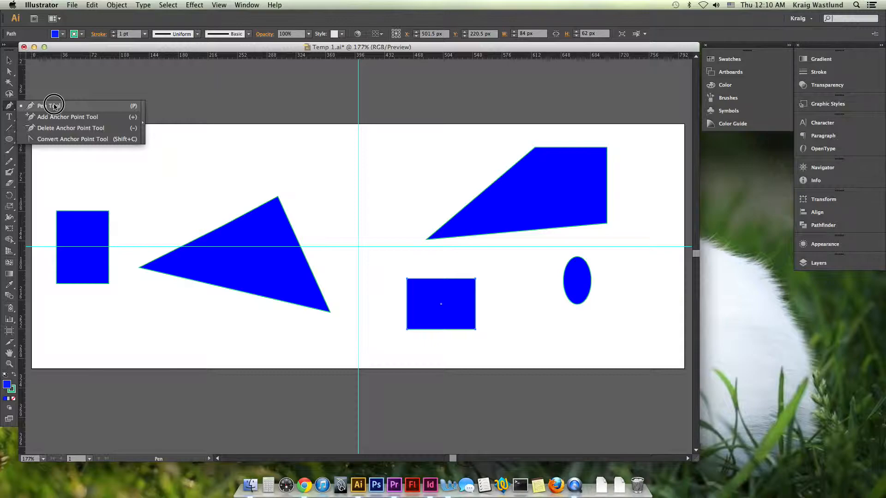
drag(54, 106, 54, 106)
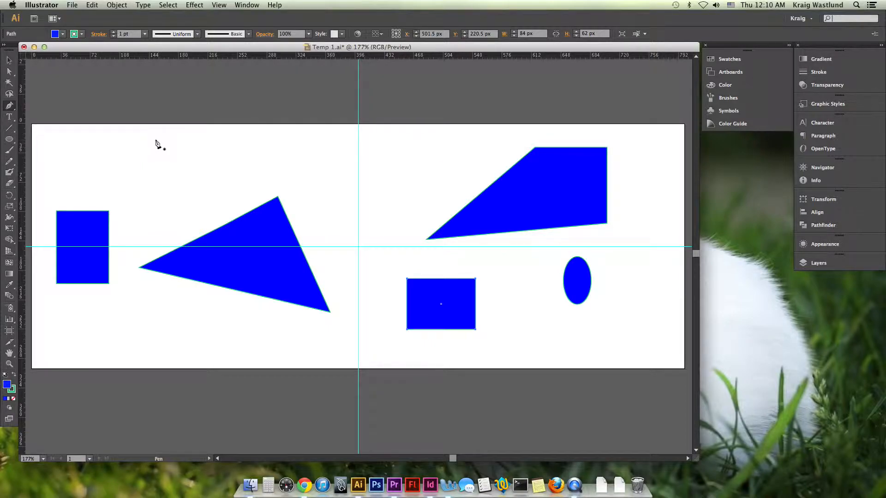
- Draw a closed four-pointed star with straight edges above the triangle, about 117 px wide and 93 px high
click(176, 135)
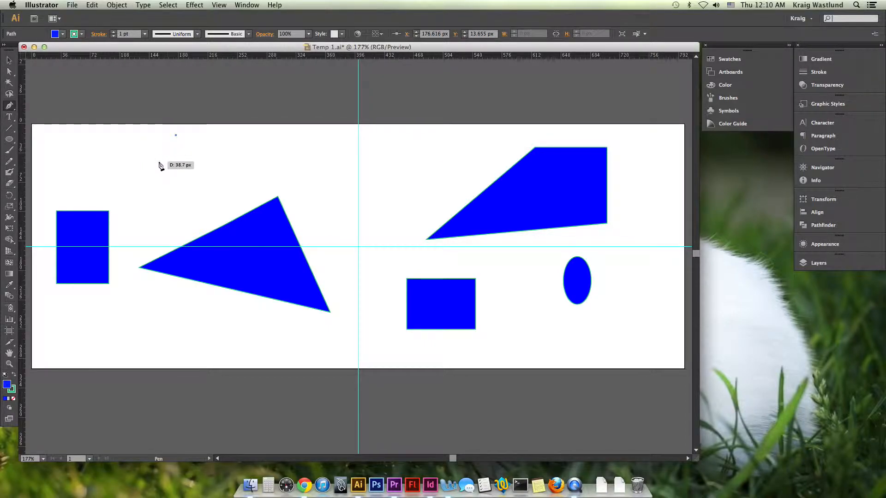
click(158, 161)
click(114, 161)
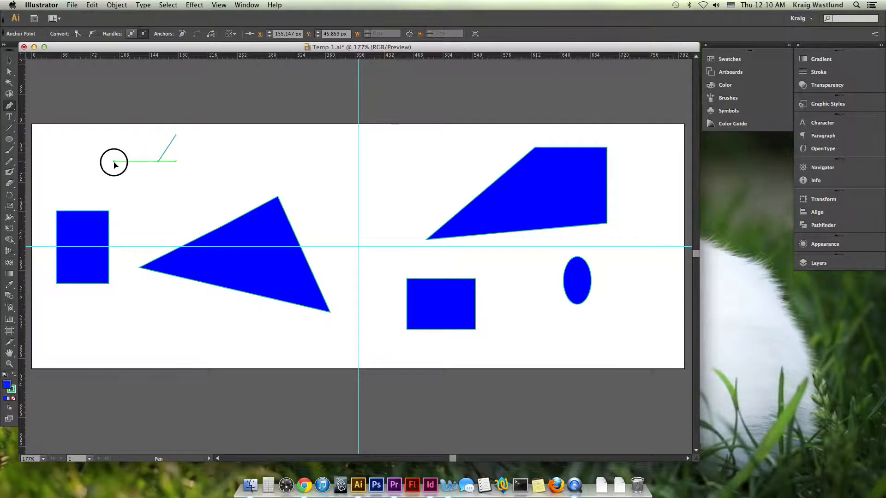
click(139, 186)
click(150, 210)
click(175, 193)
click(209, 191)
click(183, 164)
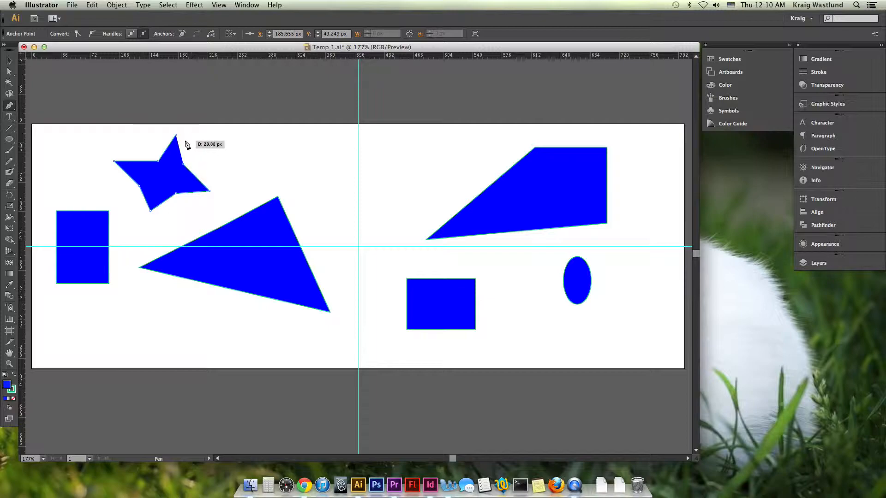
click(177, 136)
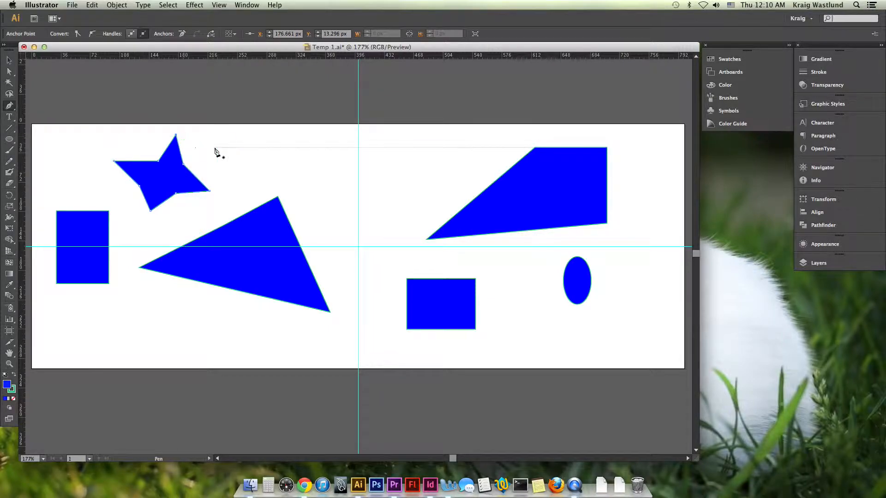
- Move the star slightly to the right, and delete all the shapes on the artboard
click(9, 61)
drag(152, 169, 173, 179)
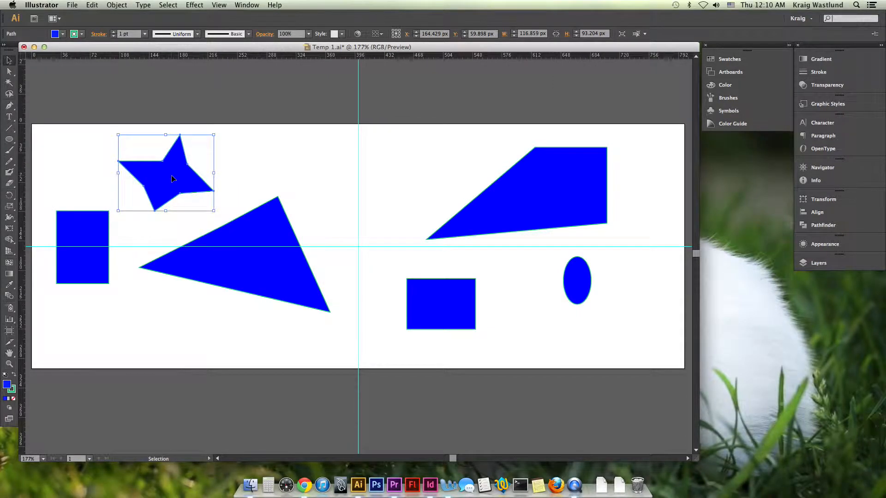
drag(616, 353, 70, 127)
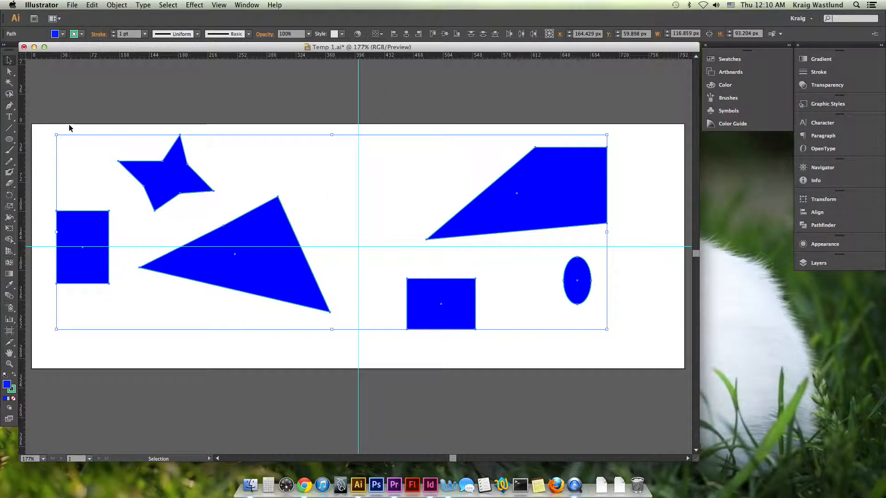
key(Delete)
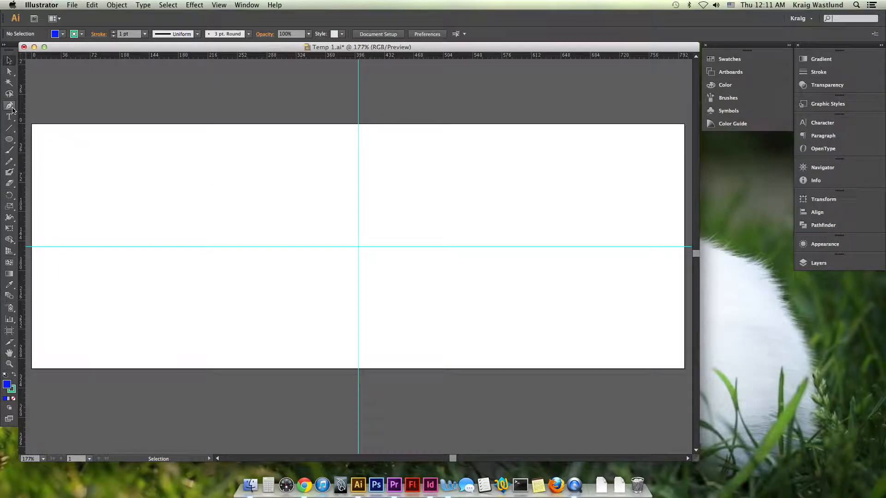
- Draw a closed five-sided polygon with the Pen tool in the upper-left quarter of the artboard
drag(10, 108, 32, 107)
click(232, 156)
click(154, 187)
click(201, 226)
click(268, 225)
click(267, 190)
click(232, 156)
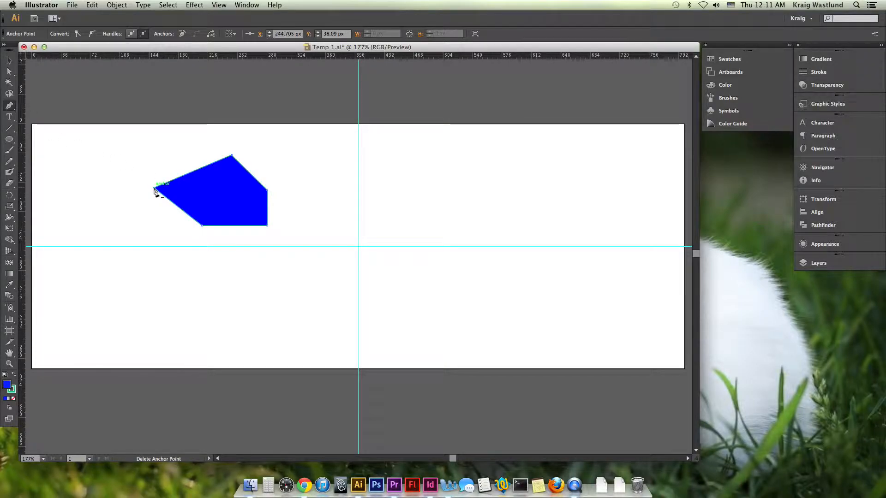
- Draw a small closed five-sided shape up and left of the large polygon, and remove its upper-right anchor point
key(z)
drag(133, 145, 290, 254)
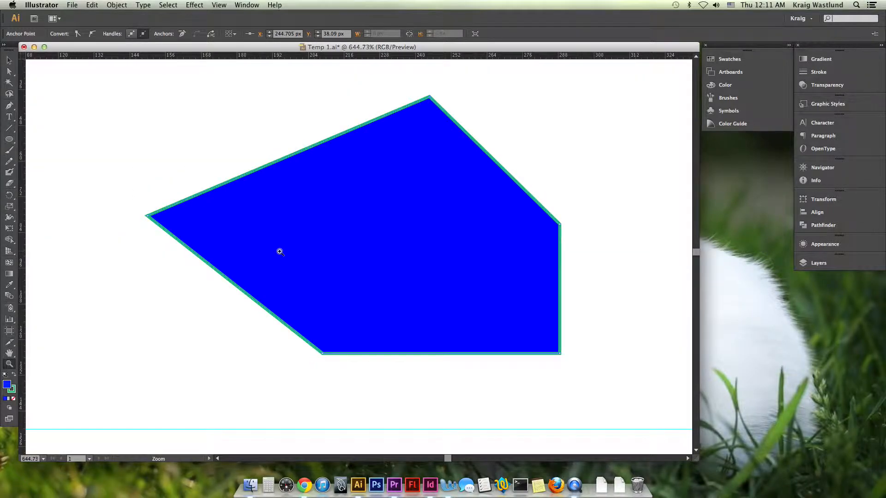
key(p)
click(99, 92)
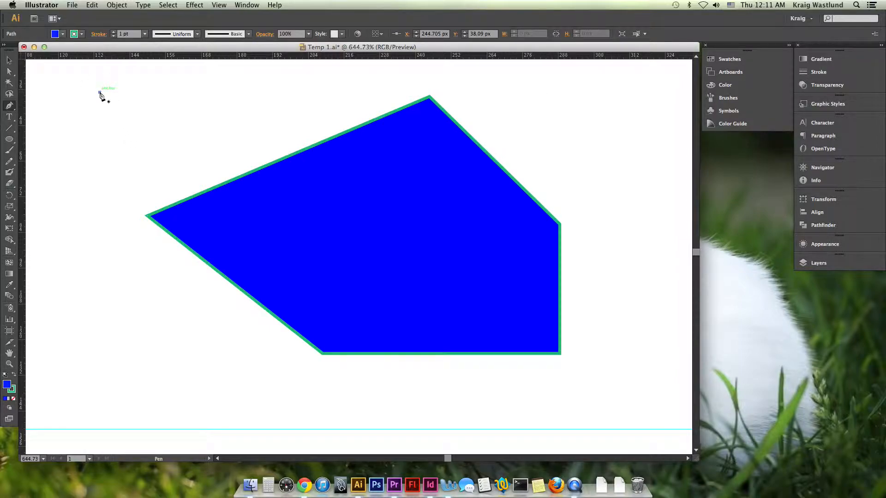
click(62, 141)
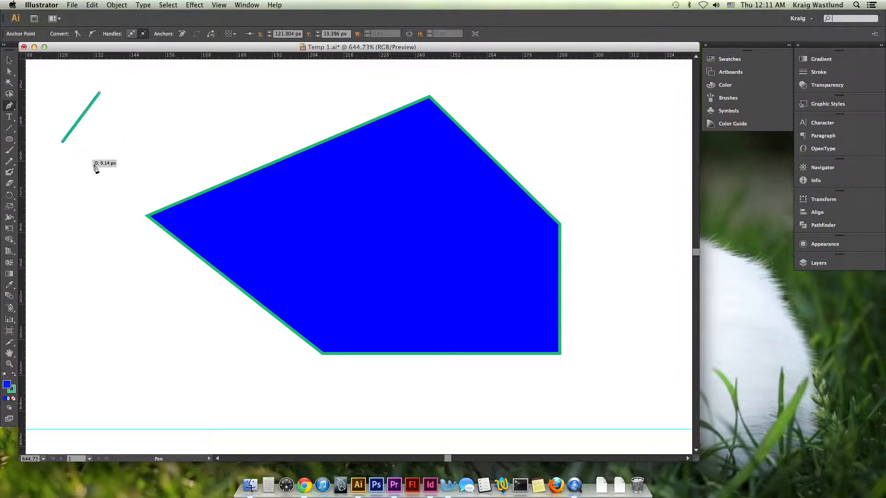
click(145, 177)
click(184, 138)
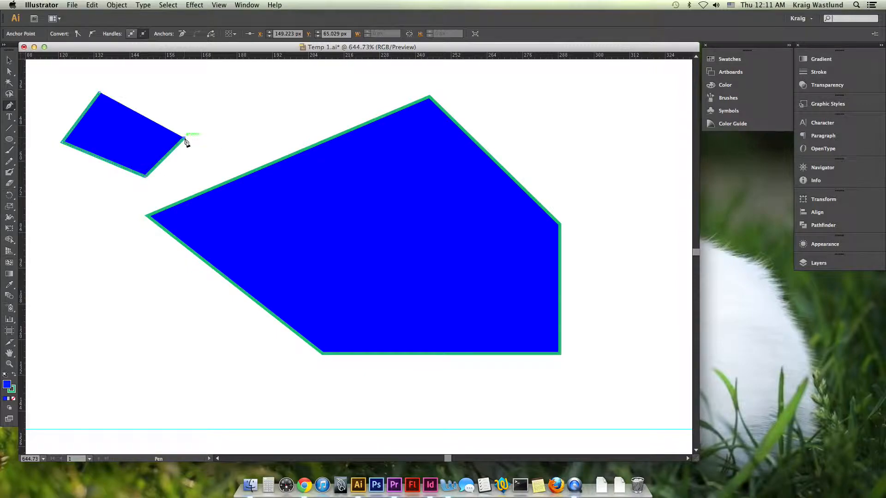
click(162, 92)
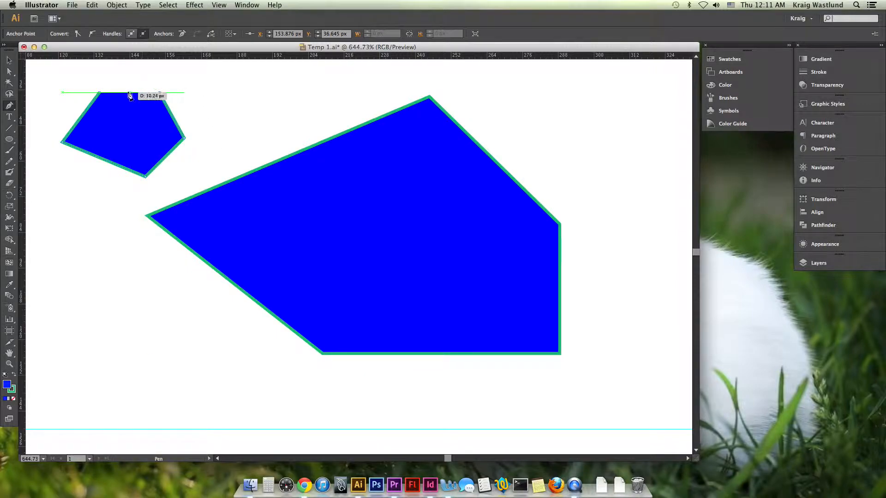
click(101, 94)
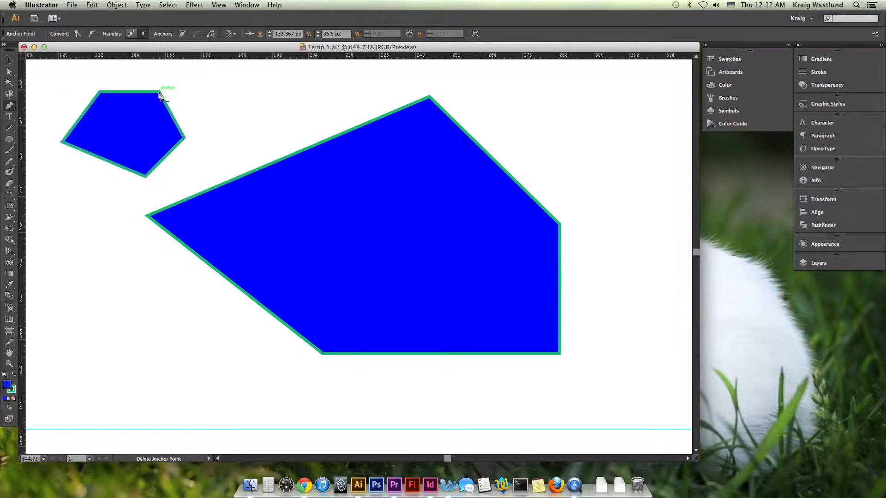
click(160, 95)
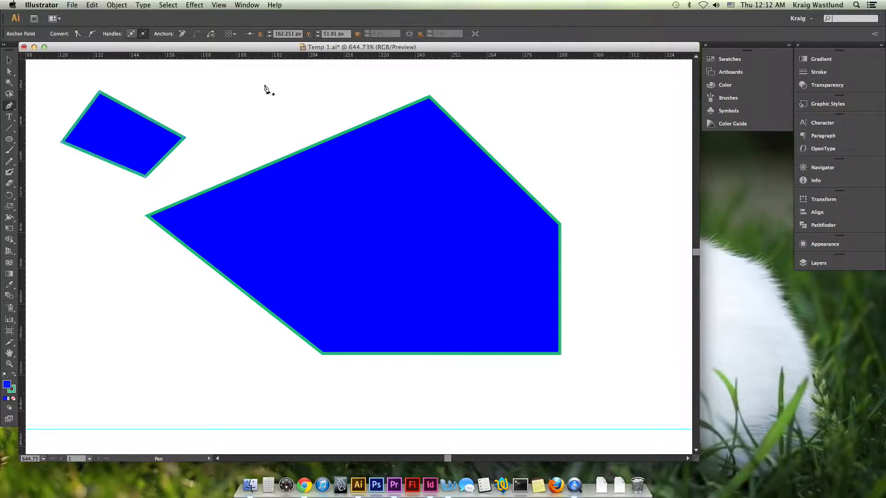
- Draw a closed shape about 56 × 43 px below the small shape, with straight left edges and a curved right side, and deselect it
scroll(168, 261, down, 5)
scroll(168, 261, left, 5)
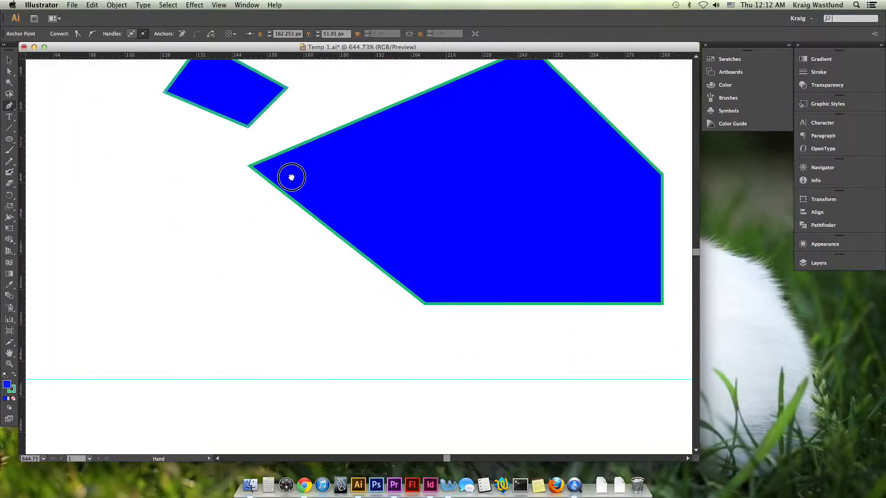
click(167, 147)
click(74, 215)
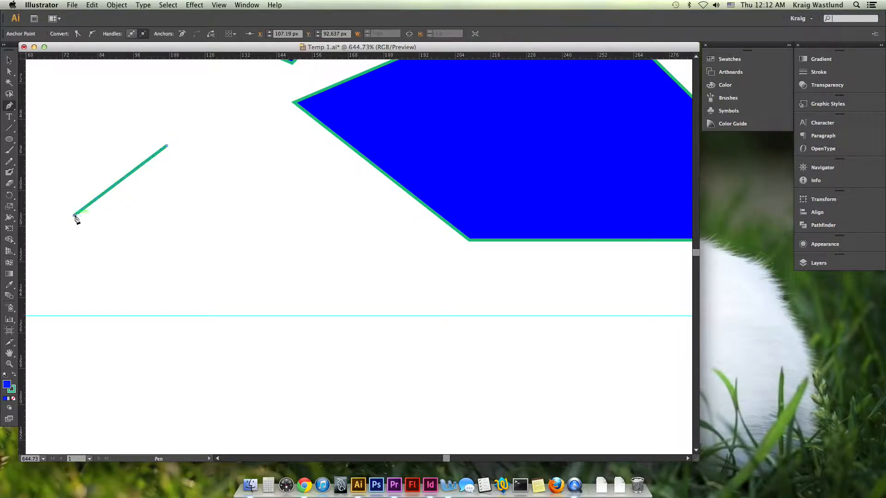
click(167, 275)
drag(241, 205, 243, 161)
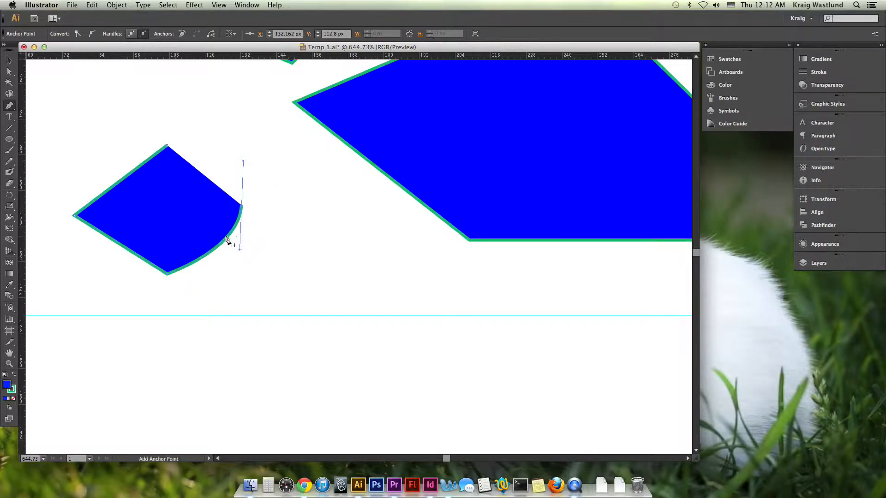
click(168, 148)
click(9, 61)
click(301, 206)
- Select the curved shape and add an anchor point midway along its upper curve with the Pen tool
key(space)
drag(316, 190, 332, 270)
drag(281, 165, 240, 156)
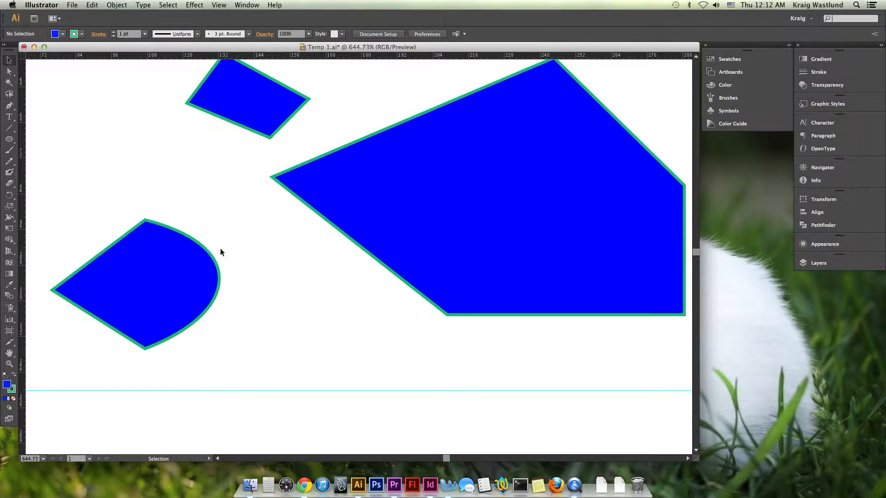
click(205, 271)
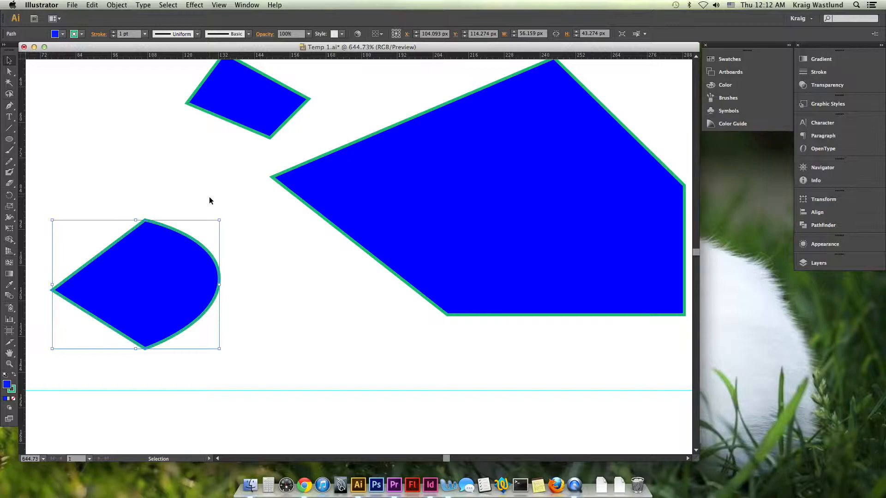
click(9, 105)
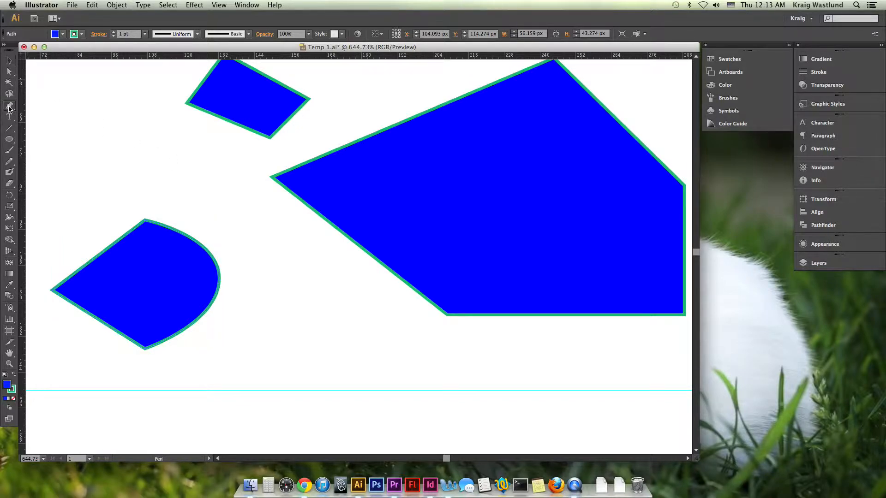
click(190, 240)
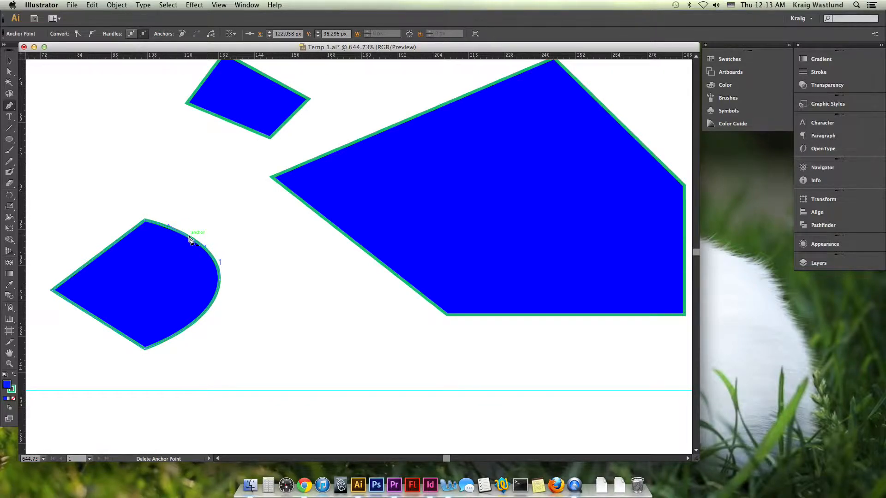
- Move the added anchor point up with Direct Selection to about X 124 px, Y 94 px, and reselect it to show its handles
click(9, 72)
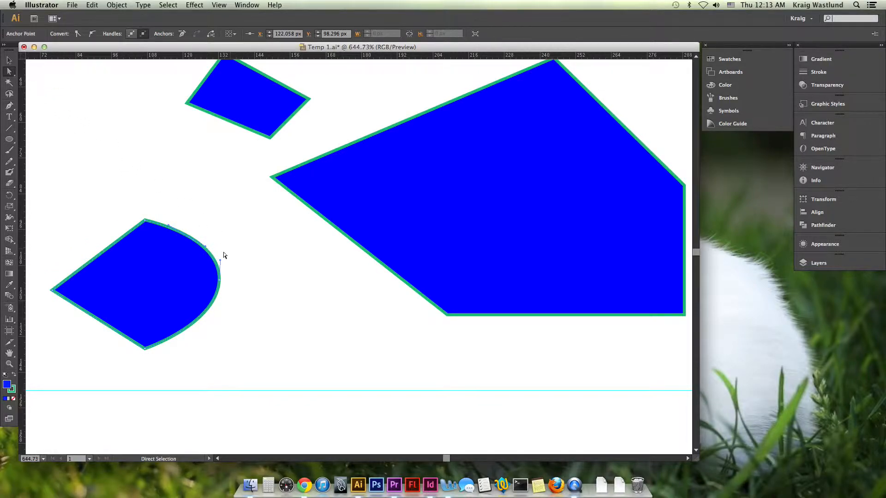
drag(190, 240, 194, 223)
click(257, 273)
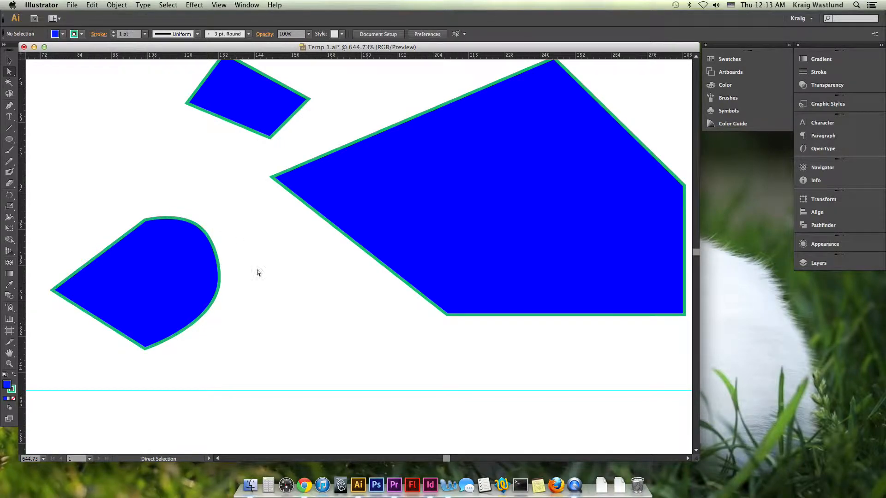
click(196, 225)
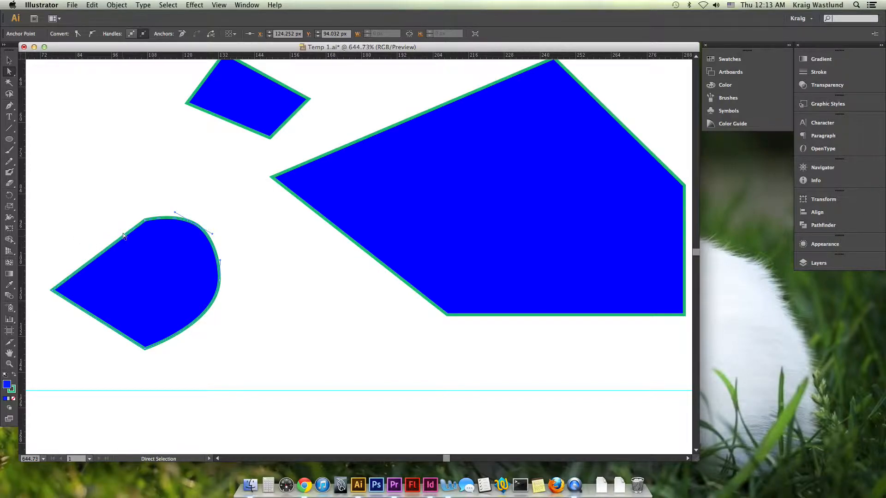
- Add anchor points on the curved shape's top curve and its straight upper-left edge with the Add Anchor Point tool
click(9, 106)
drag(10, 108, 63, 116)
click(158, 219)
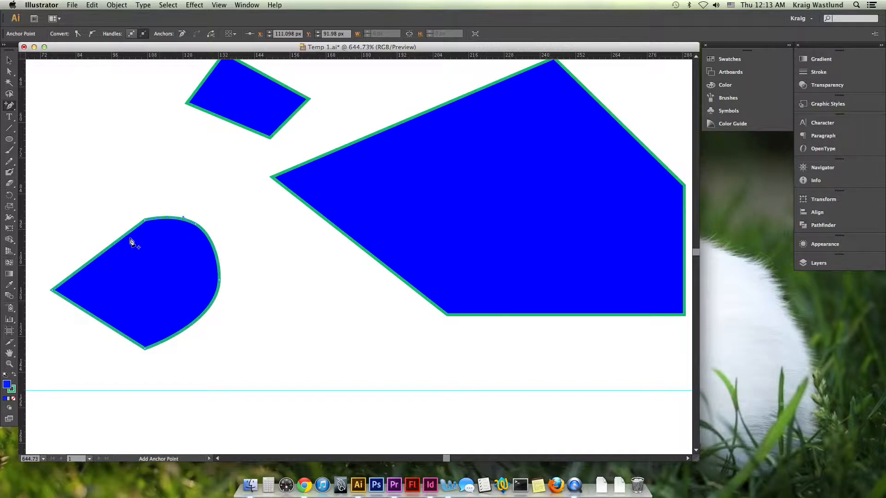
click(101, 254)
- Delete the added anchor points from the curved shape's upper-left edge and upper curve with the Delete Anchor Point tool
drag(9, 105, 48, 129)
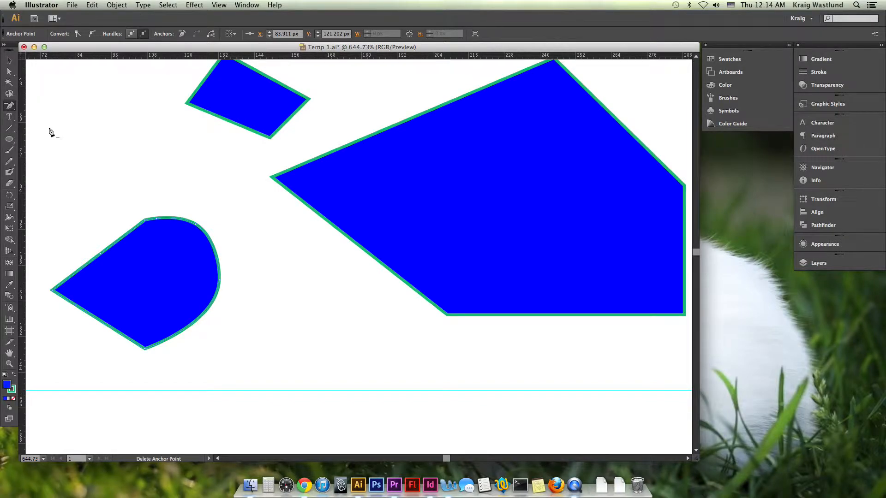
click(157, 222)
click(101, 253)
click(197, 224)
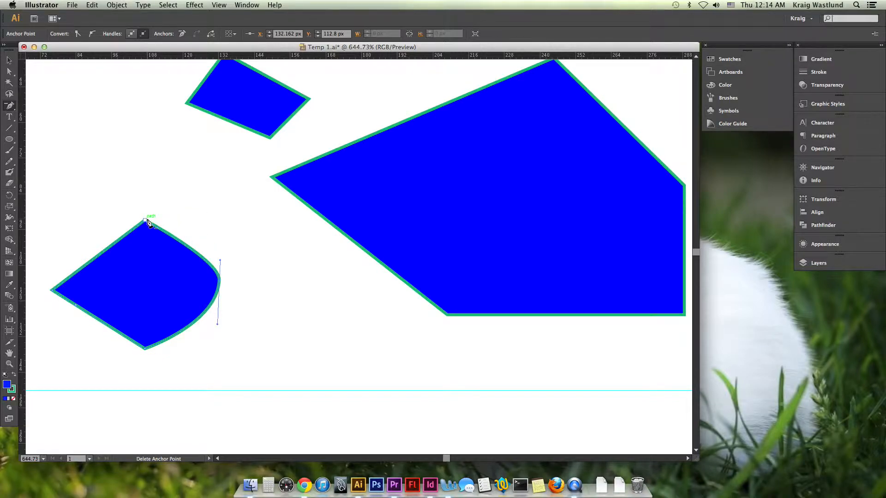
- Convert the curved shape's top corner into a smooth point with horizontal handles, and switch to Direct Selection
drag(10, 105, 51, 138)
drag(145, 220, 112, 221)
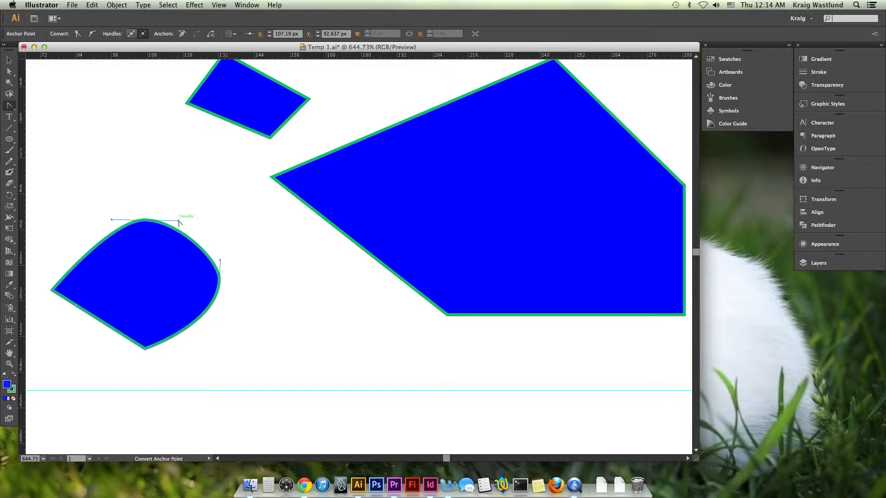
key(a)
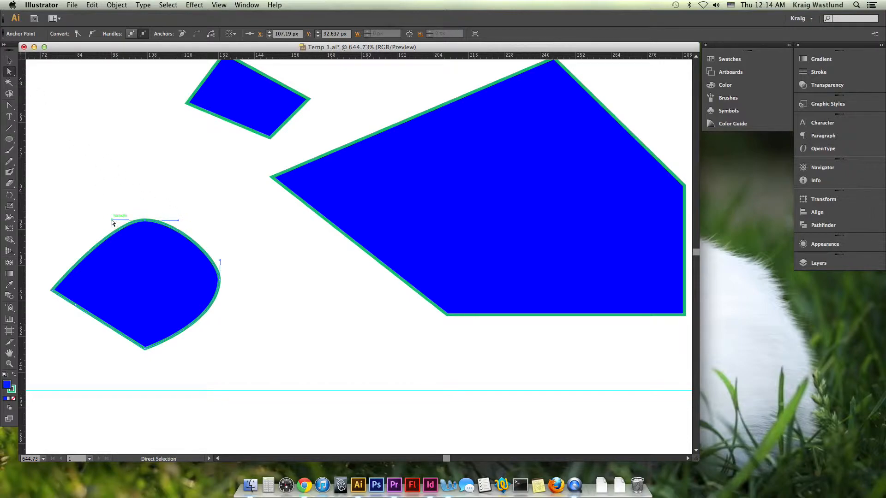
- Tilt the direction handles of the curved shape's top smooth point slightly, and convert the point back to a corner with Convert Anchor Point
drag(112, 221, 113, 208)
drag(176, 235, 181, 219)
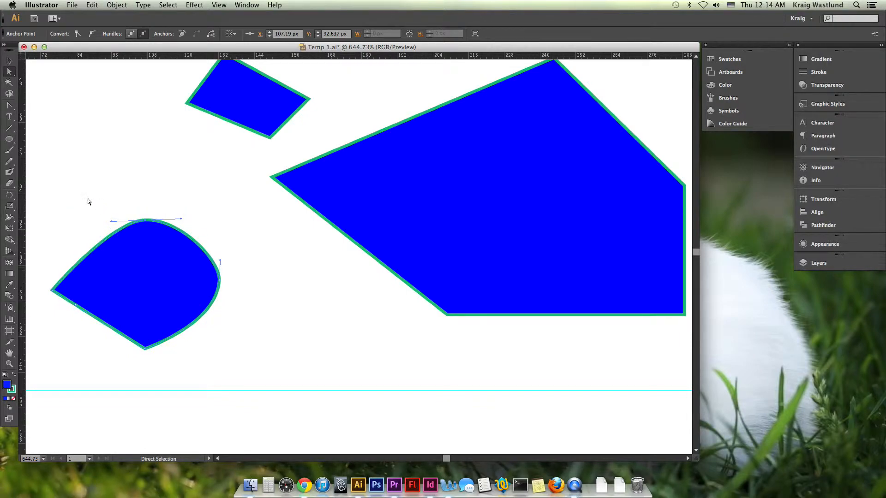
click(9, 105)
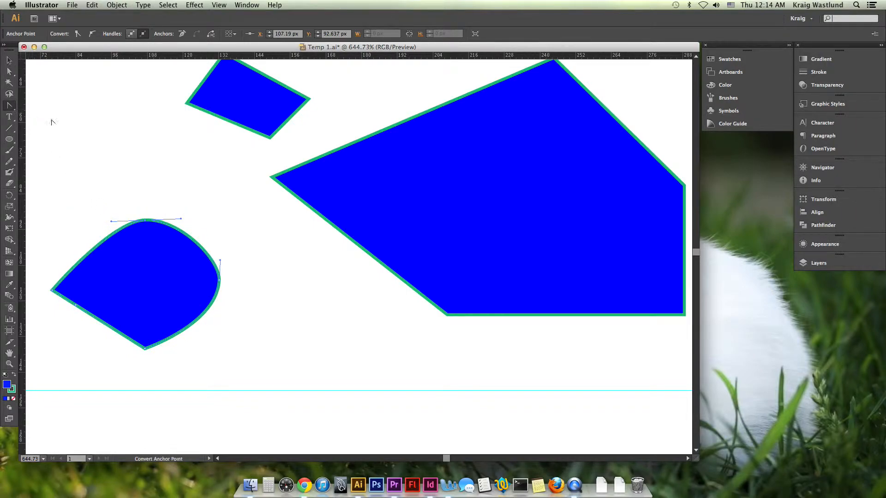
click(146, 221)
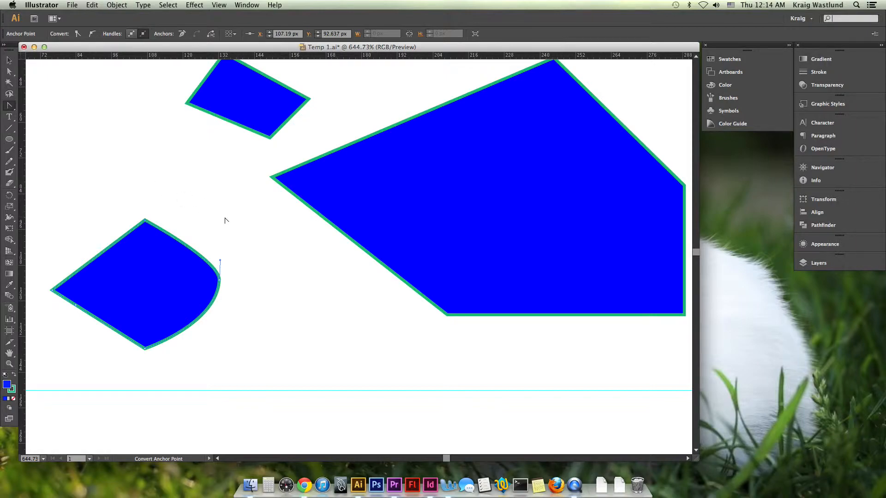
- Choose the Pen tool in place of Convert Anchor Point, and cycle through the Direct Selection, Selection and Reflect tools, finishing on Selection
key(a)
drag(9, 107, 35, 105)
key(v)
key(o)
key(a)
key(v)
key(o)
key(v)
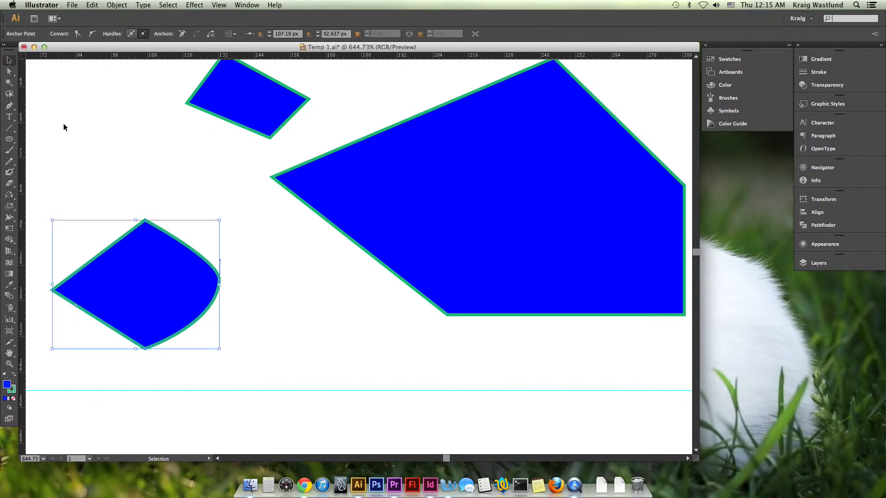
- Switch among the Pen, Direct Selection and Selection tools, finishing with the Pen tool active
key(p)
key(a)
key(v)
key(p)
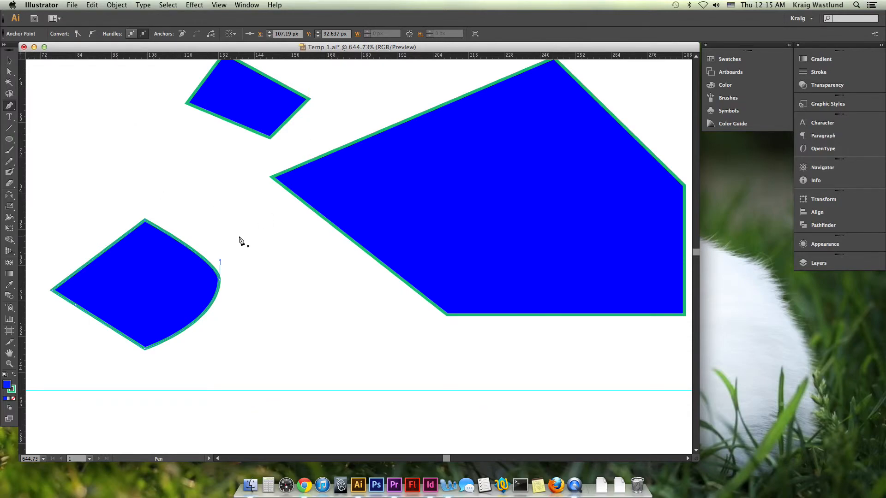
key(super)
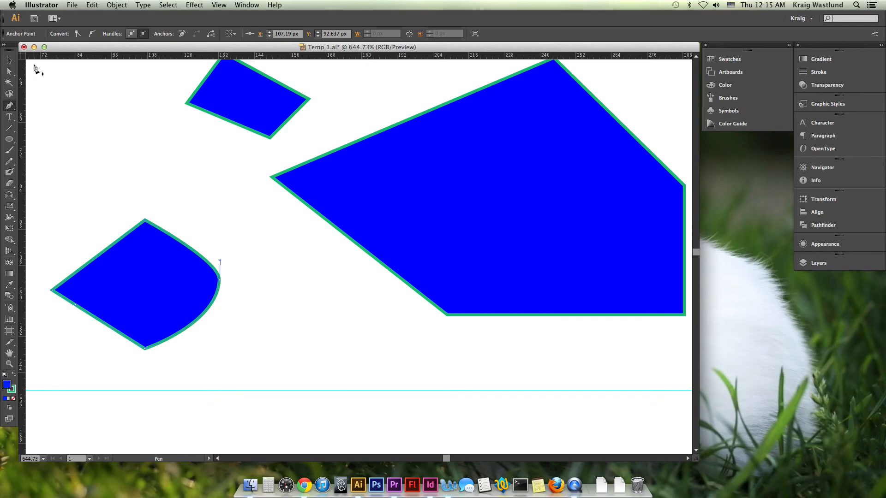